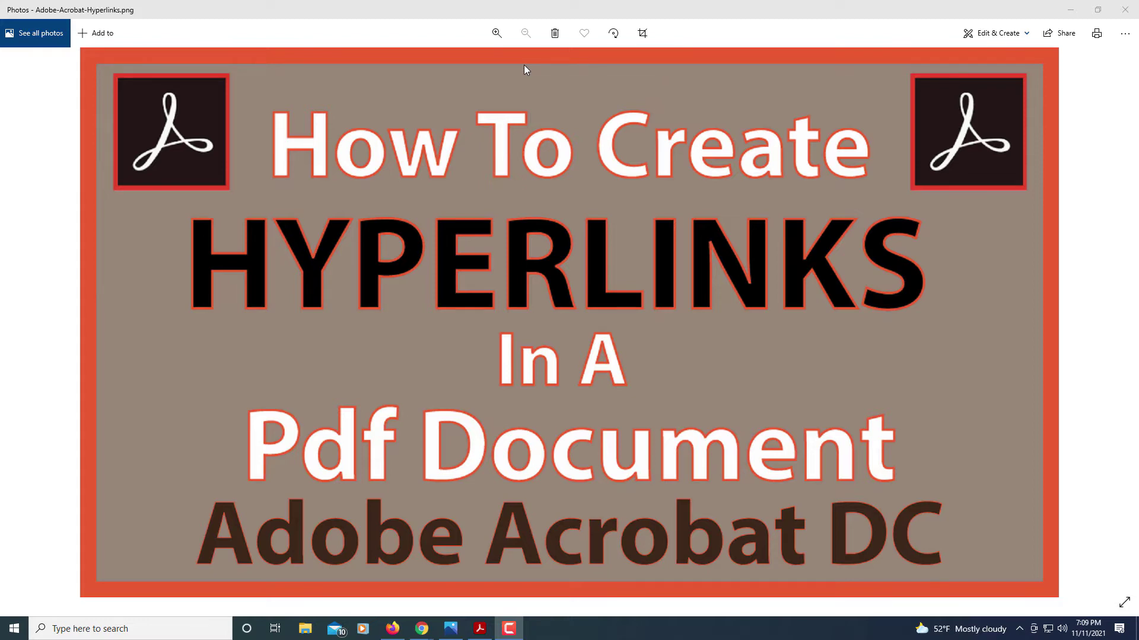
- Switch from the Photos title image to the PDF open in Acrobat
left_click(479, 627)
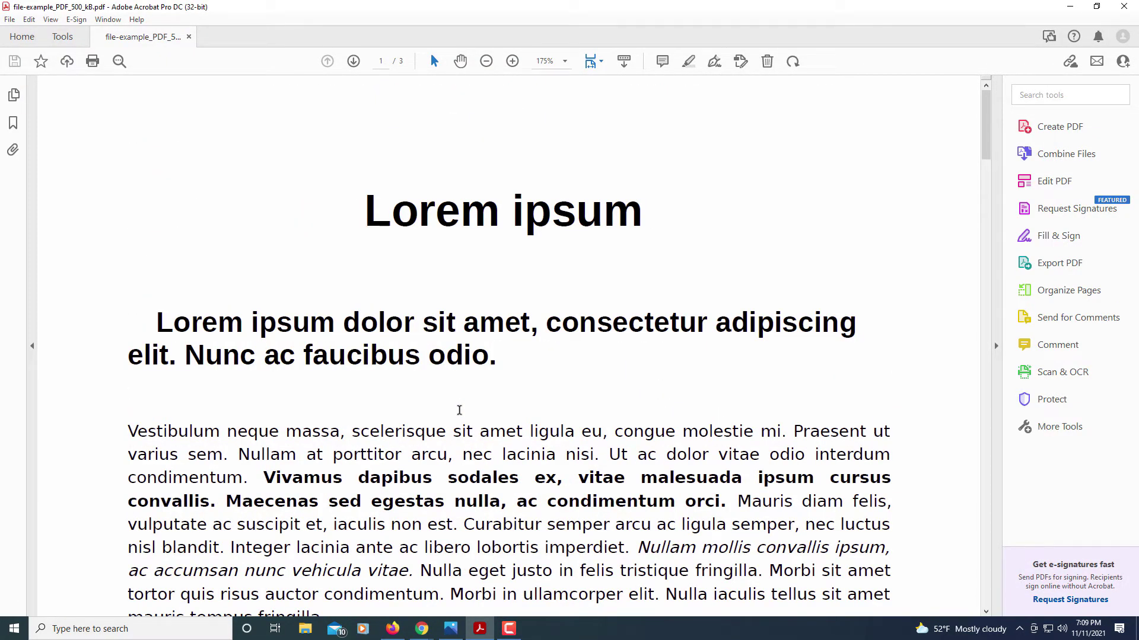
- Scroll the PDF page to the Send To and Please Visit bullets
scroll(459, 410, "down", 5)
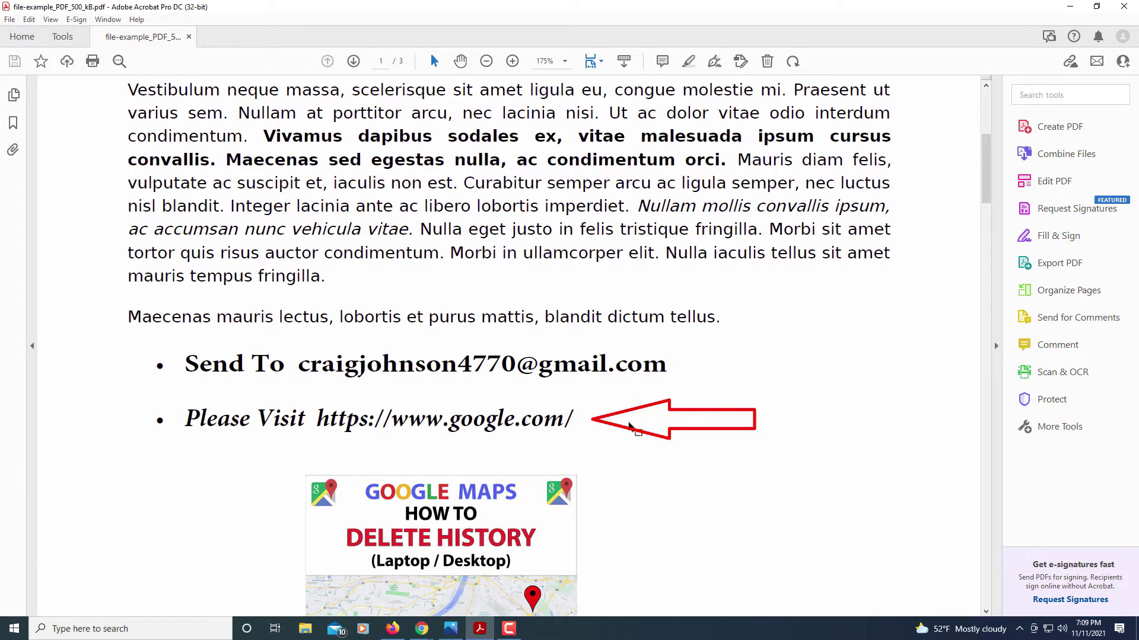
scroll(631, 428, "down", 3)
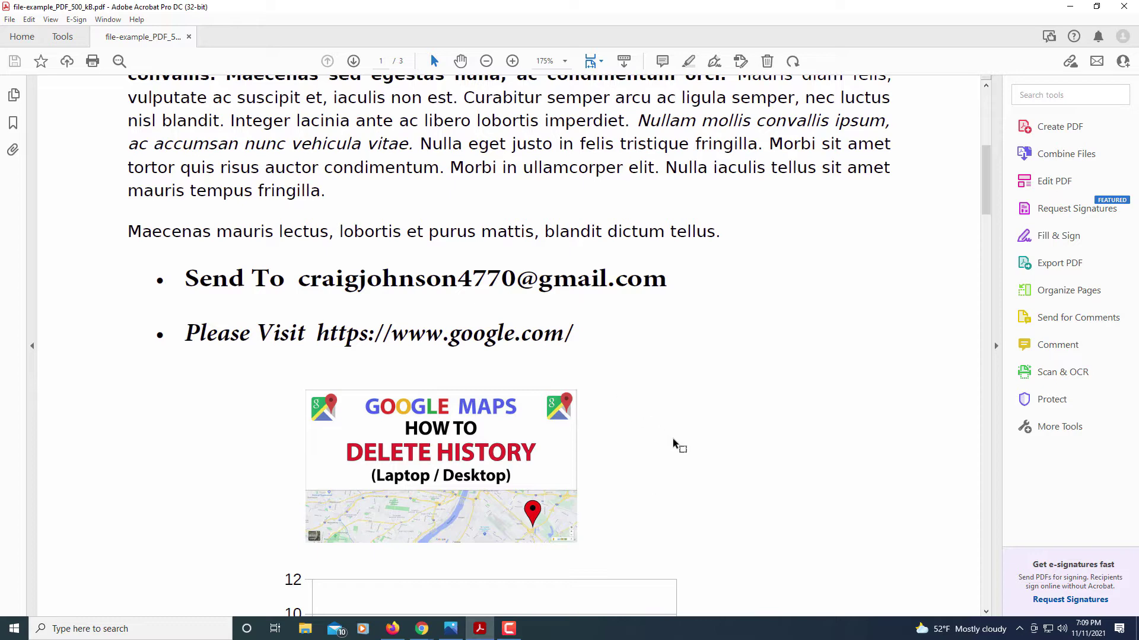
scroll(682, 457, "up", 3)
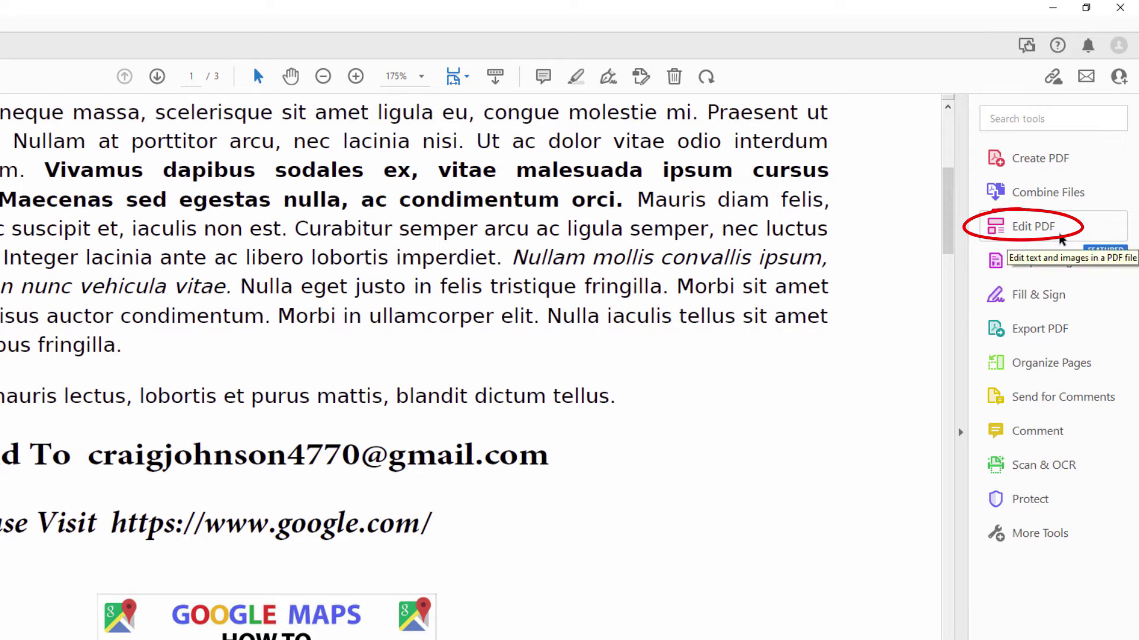
- In Edit PDF, recolour the Send To email address text blue
left_click(1059, 236)
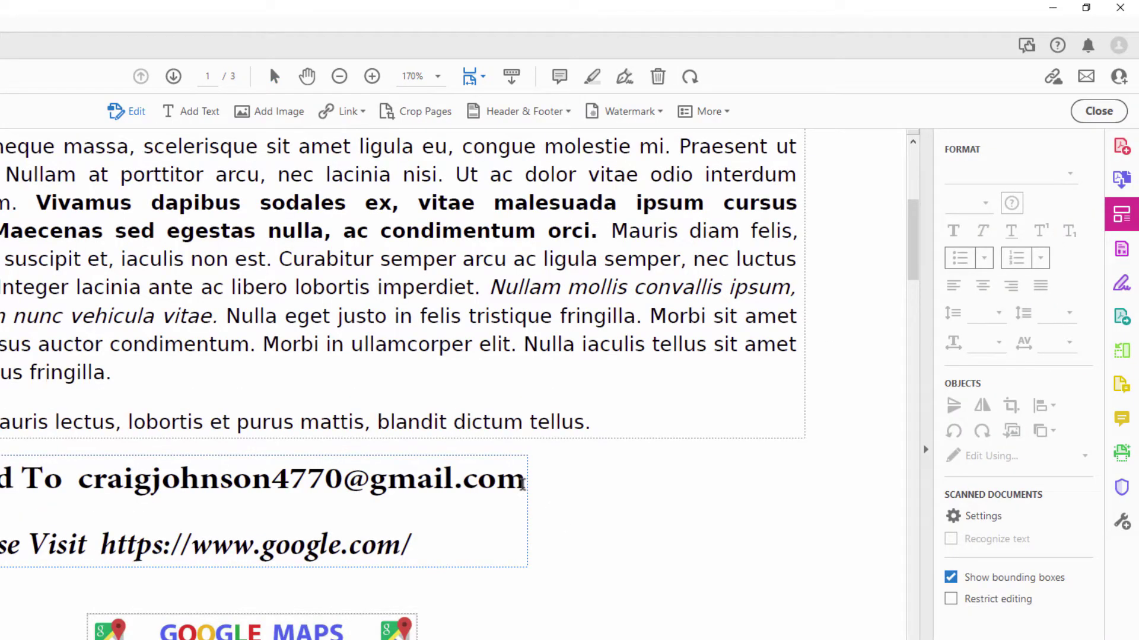
left_click_drag(525, 480, 78, 485)
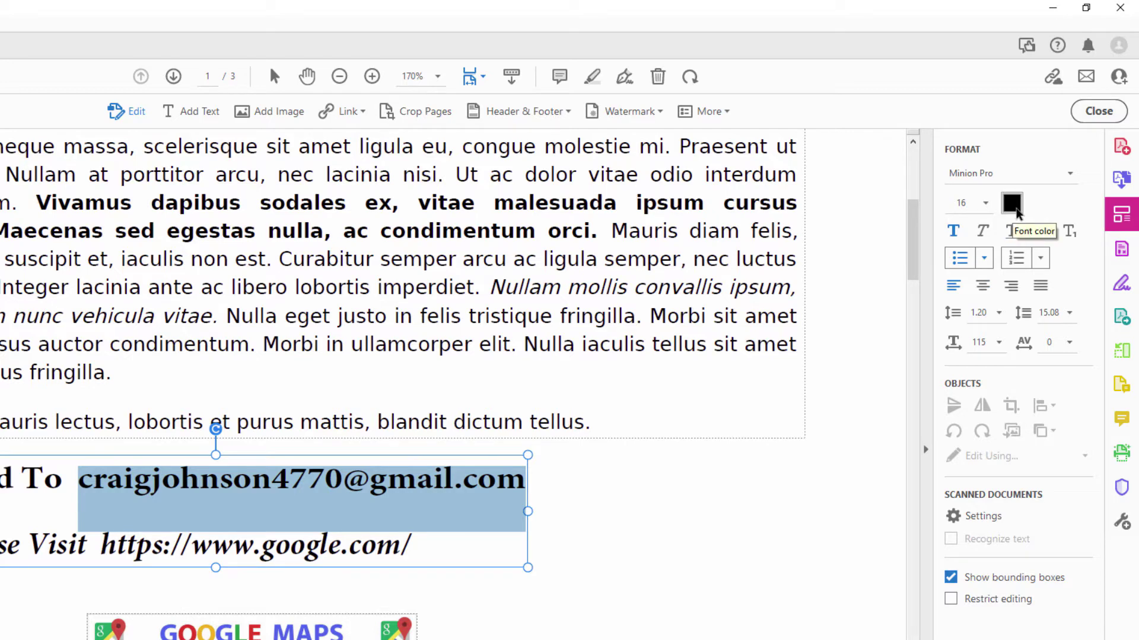
left_click(1016, 209)
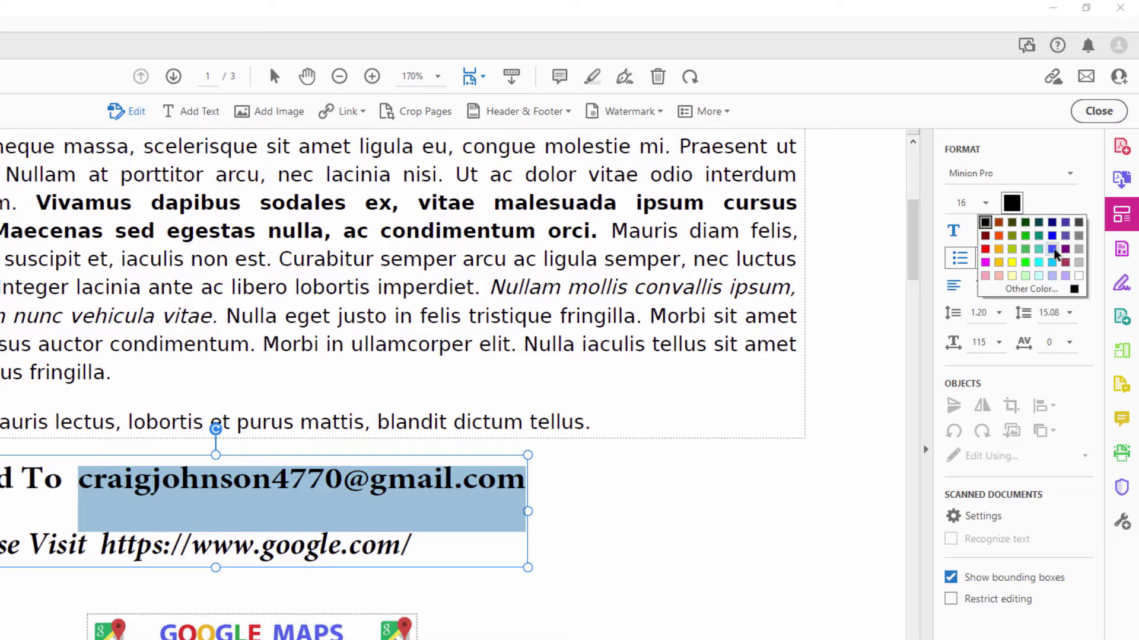
left_click(1052, 249)
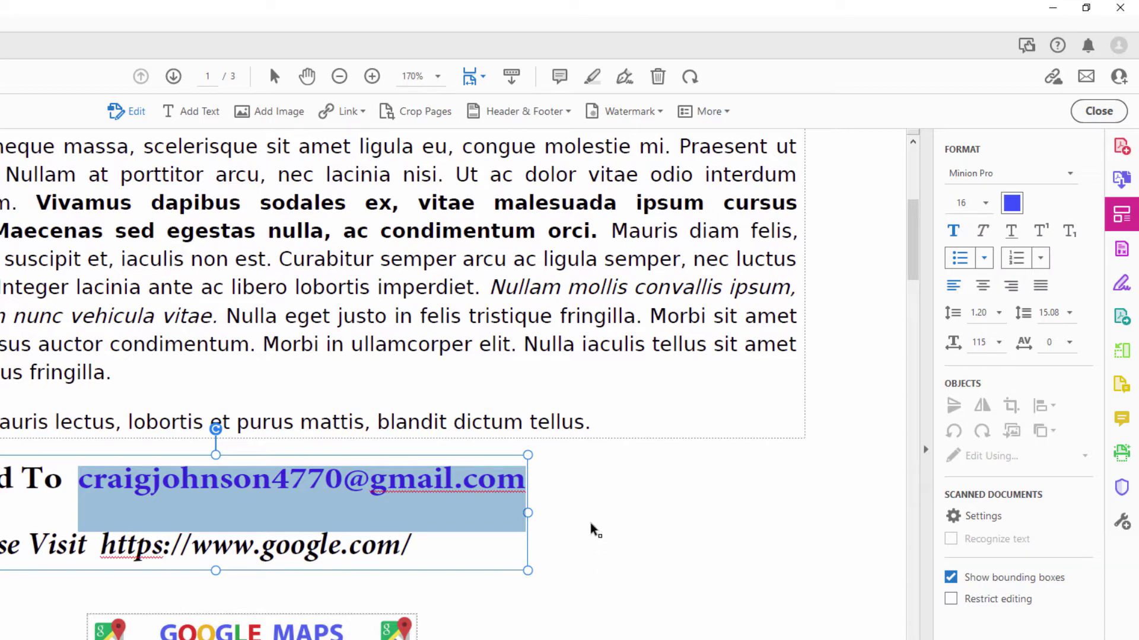
left_click(30, 593)
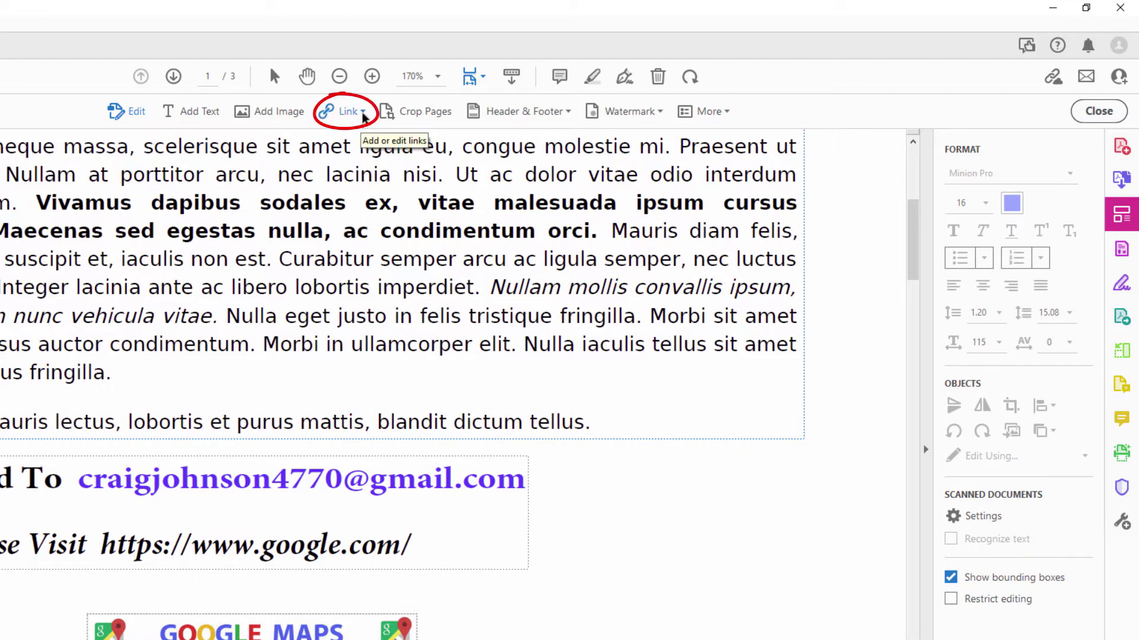
- Draw a web or document link rectangle over the blue email address
left_click(363, 113)
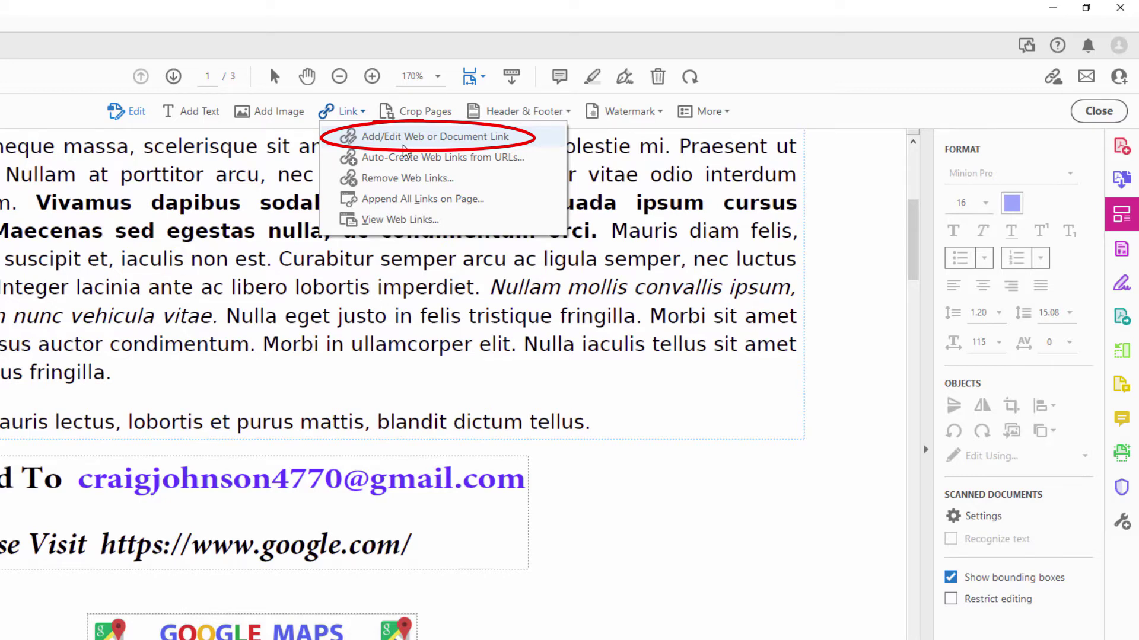
left_click(406, 144)
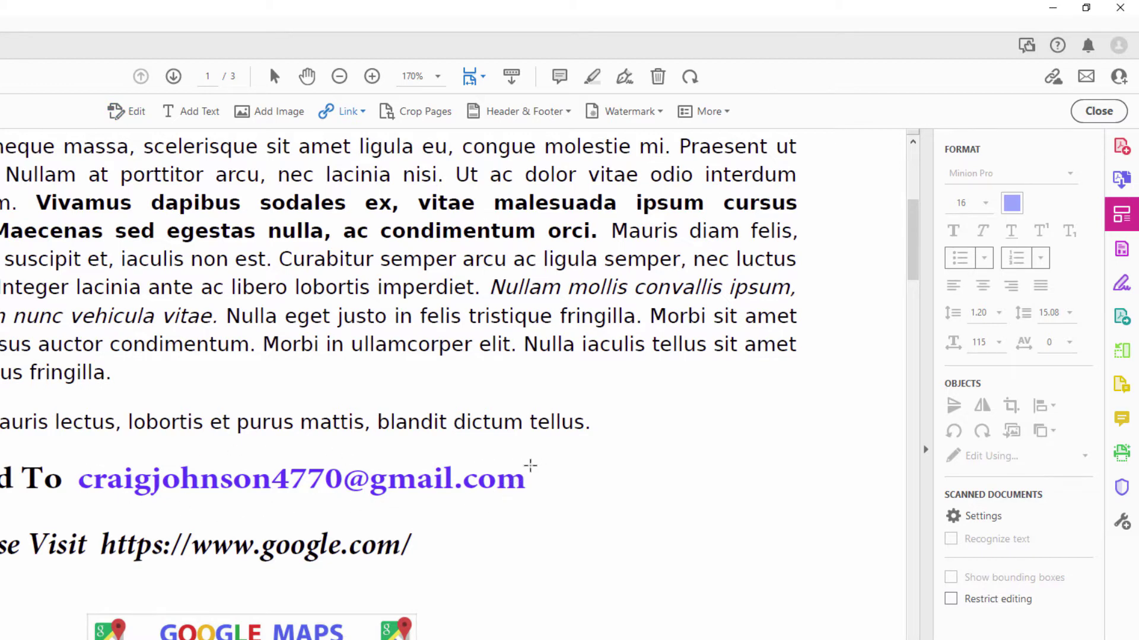
left_click_drag(526, 465, 75, 495)
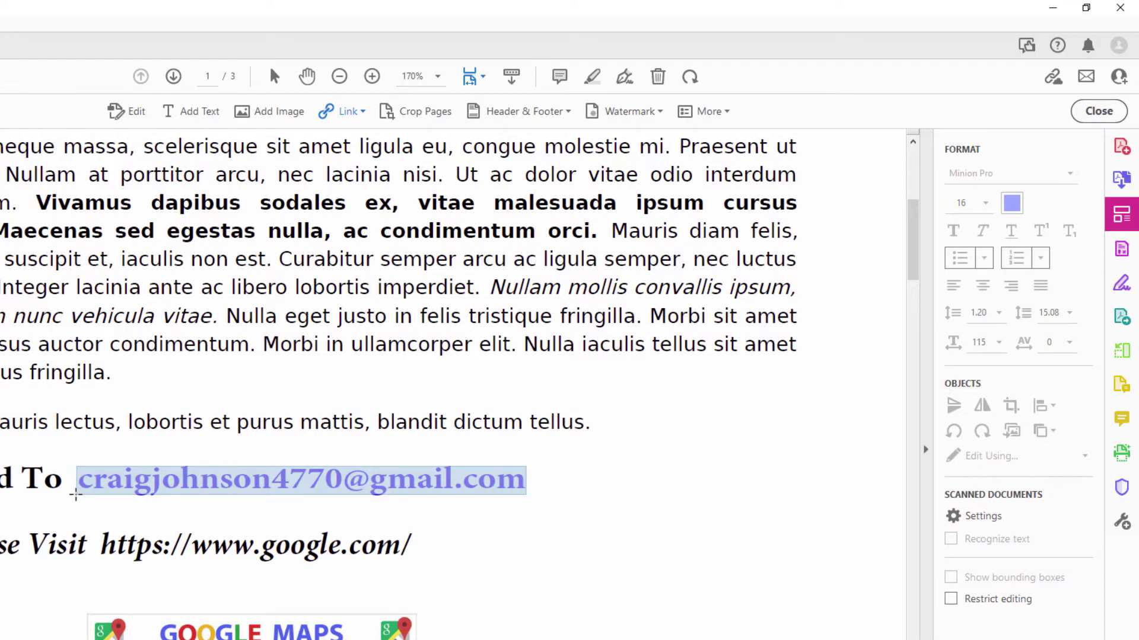
left_click_drag(75, 495, 75, 495)
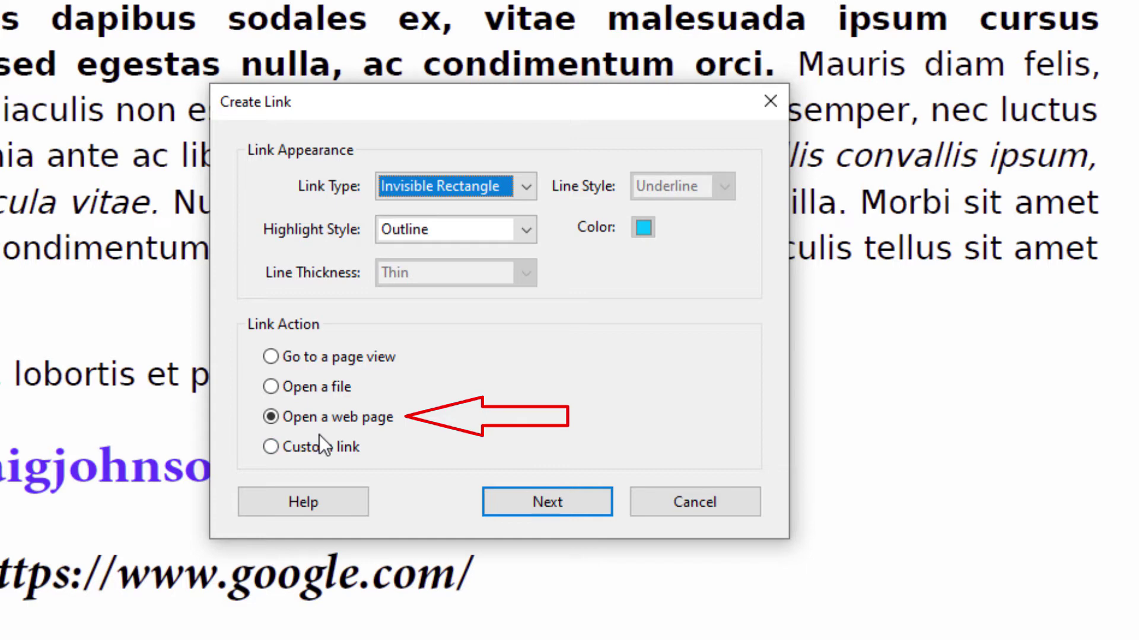
- Point the link to a mailto: URL for the Send To email address
left_click(553, 506)
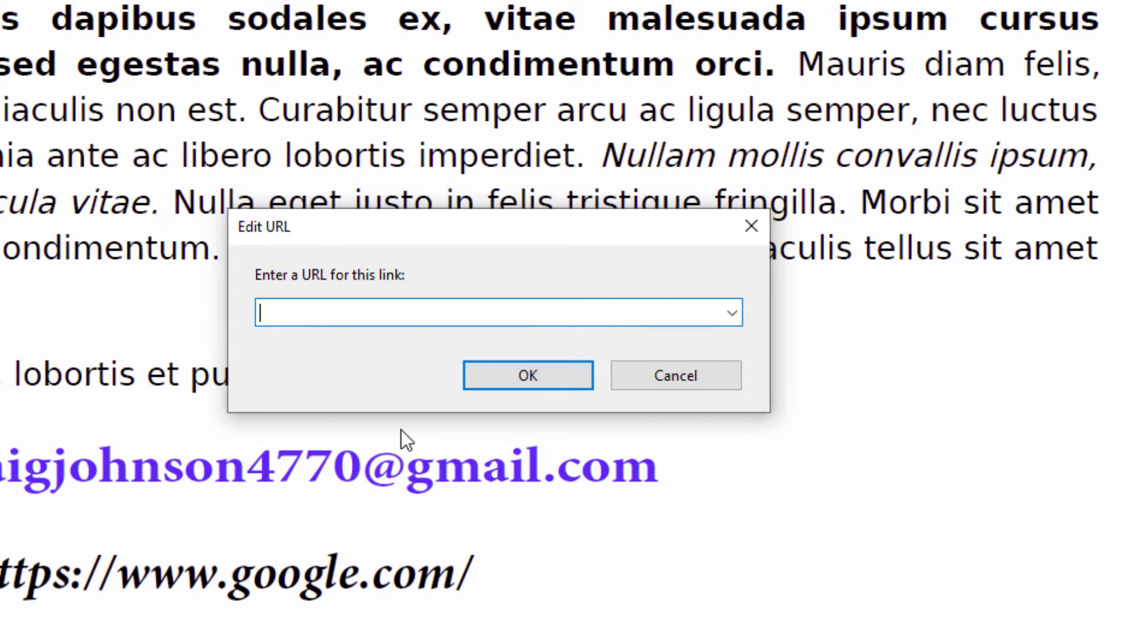
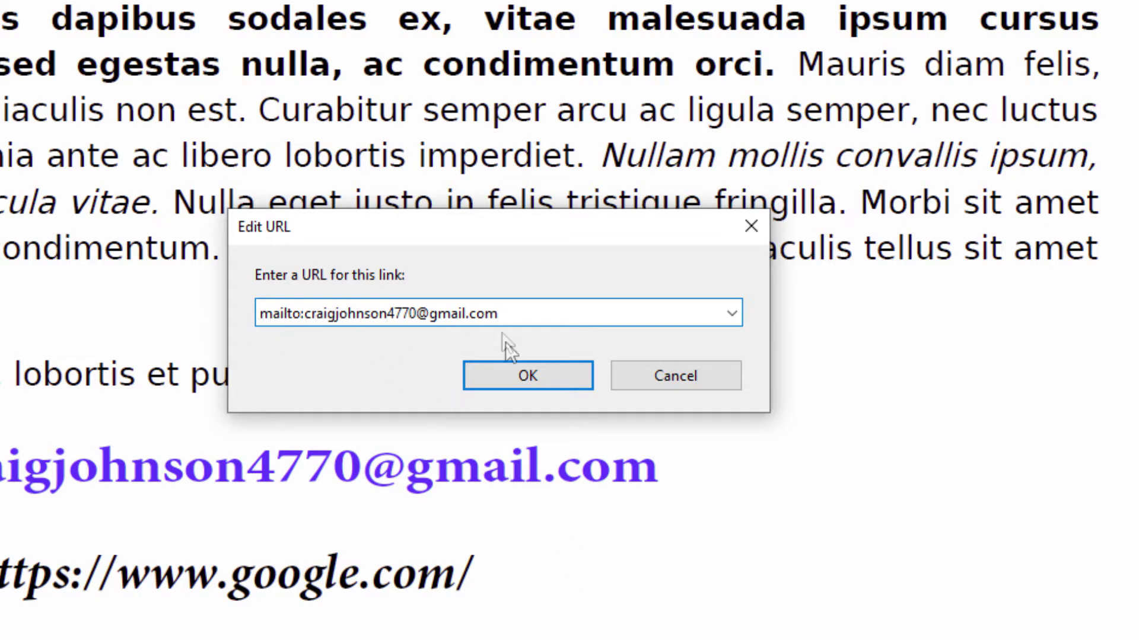
left_click(521, 377)
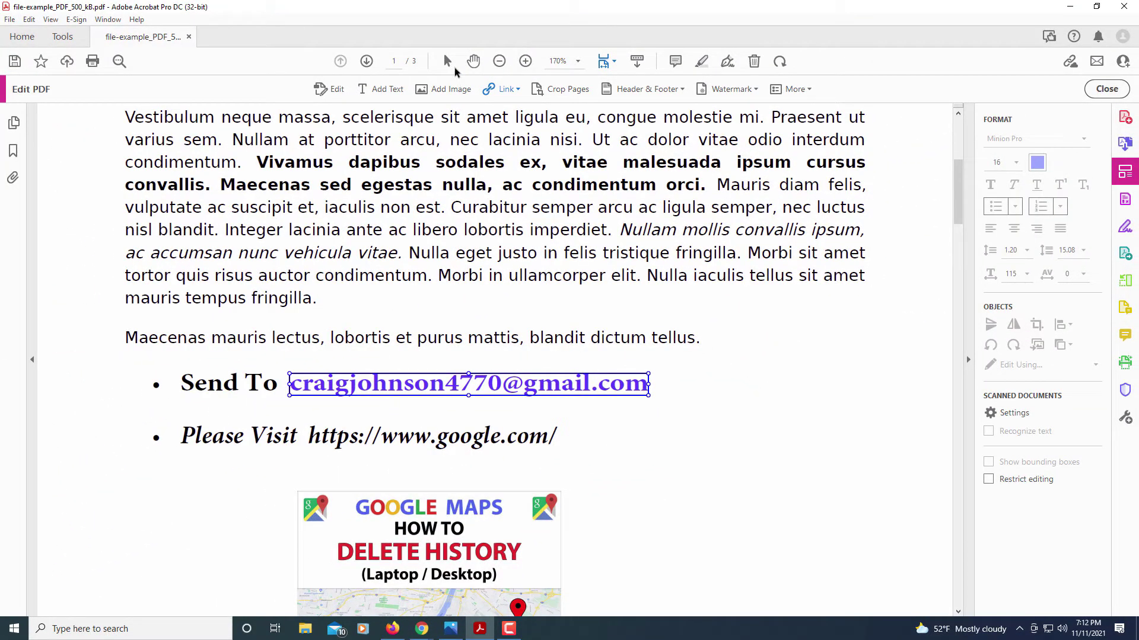
- Switch to the Select tool and click the email link to test it
left_click(447, 62)
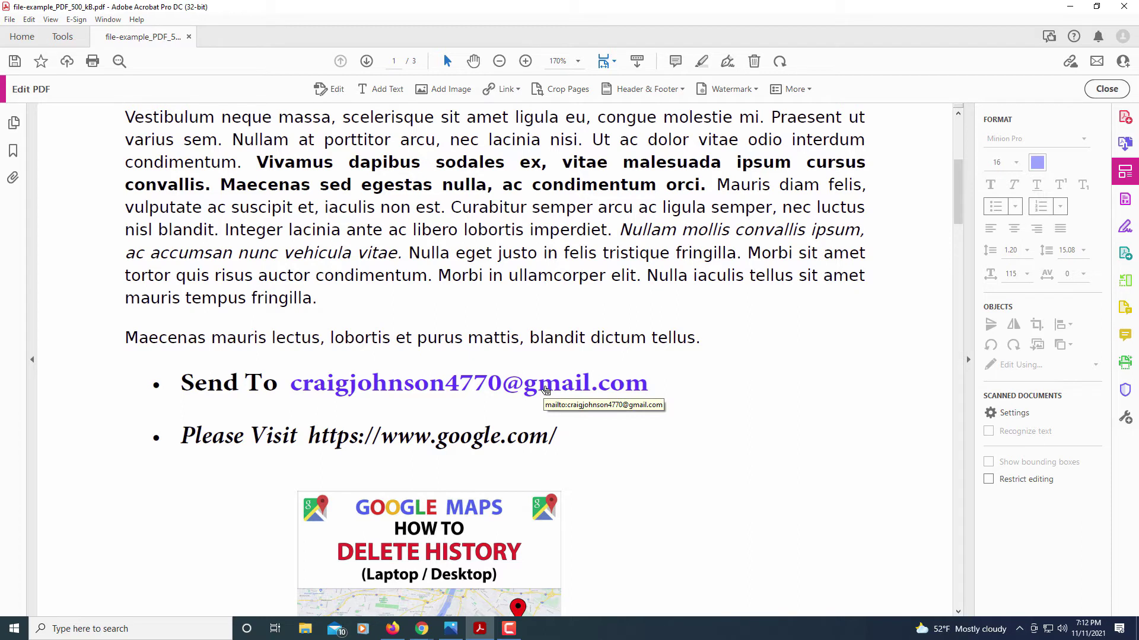
left_click(546, 390)
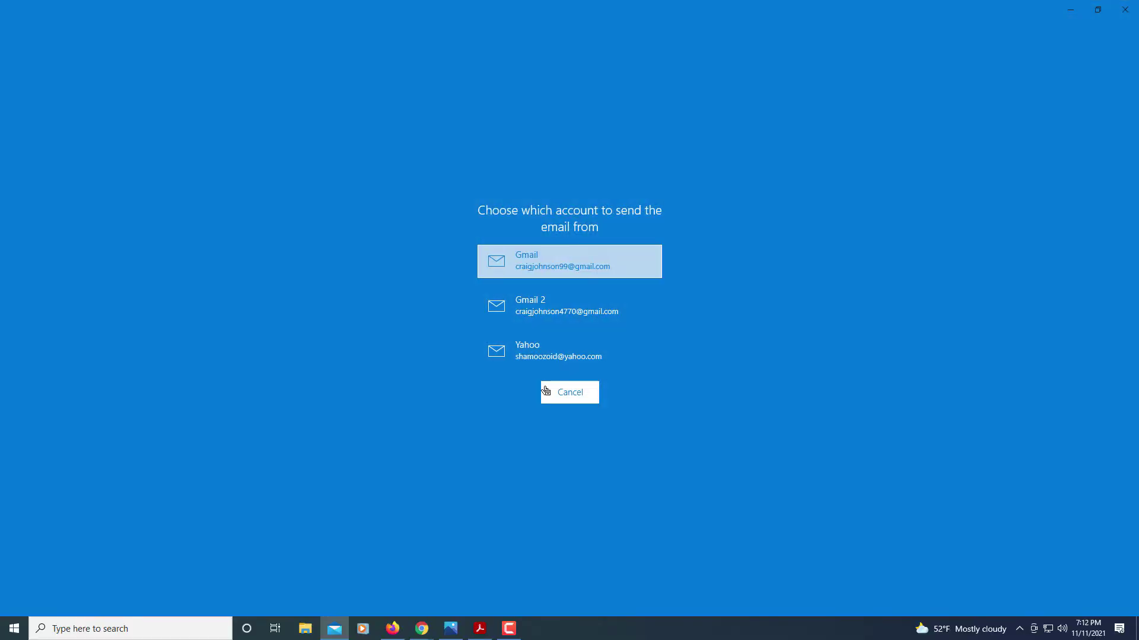
- Choose the sending account in Mail, then close the new message window
left_click(542, 313)
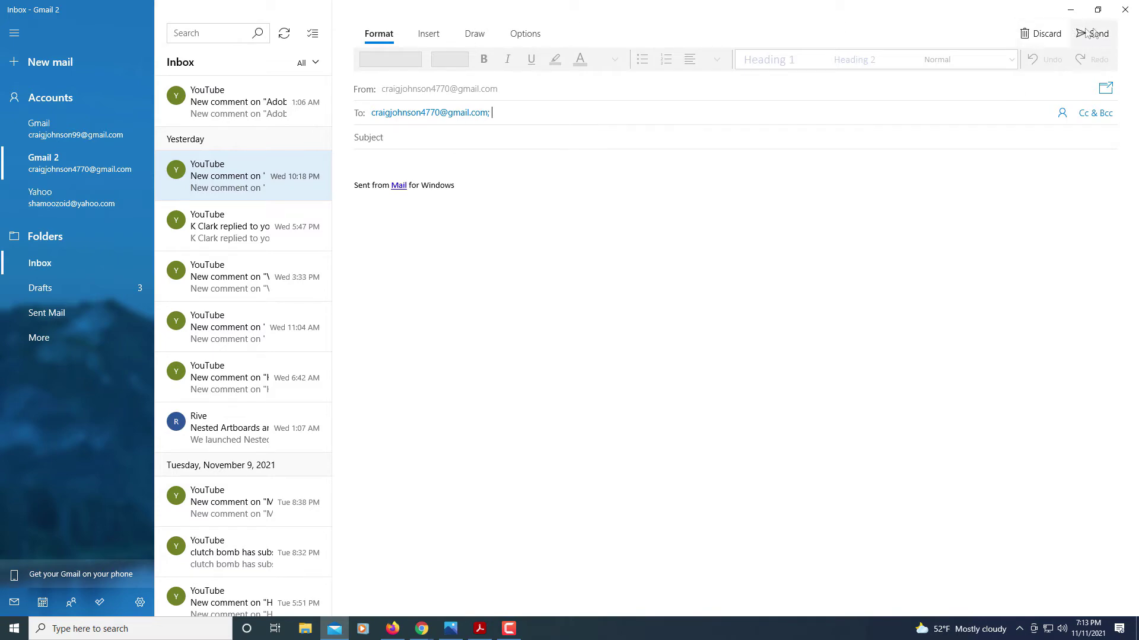
left_click(1123, 13)
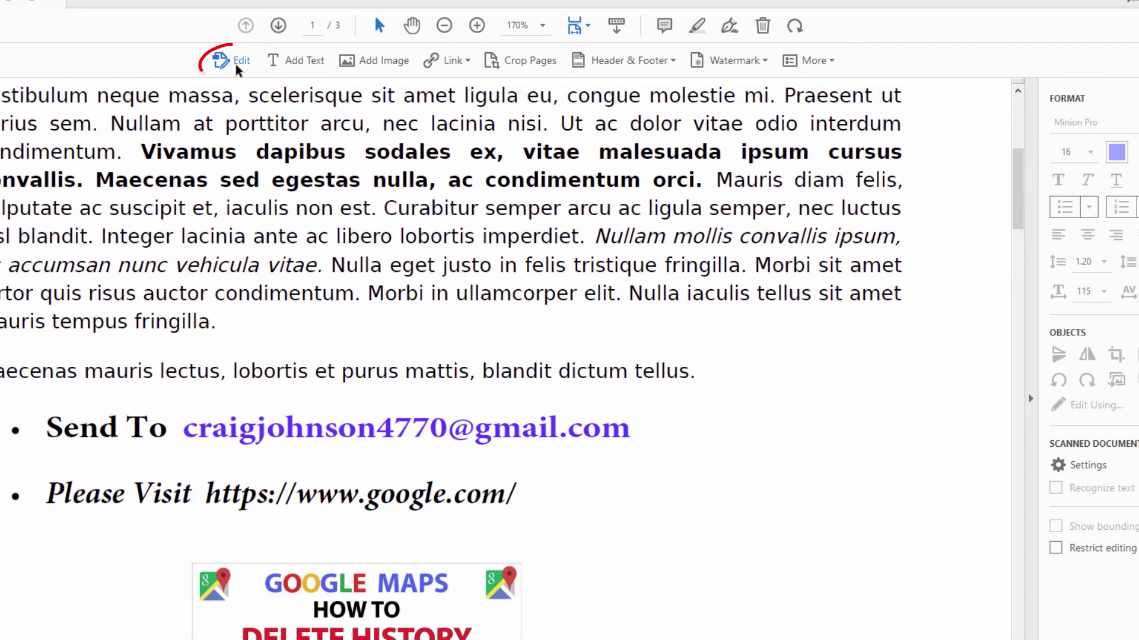
left_click(237, 70)
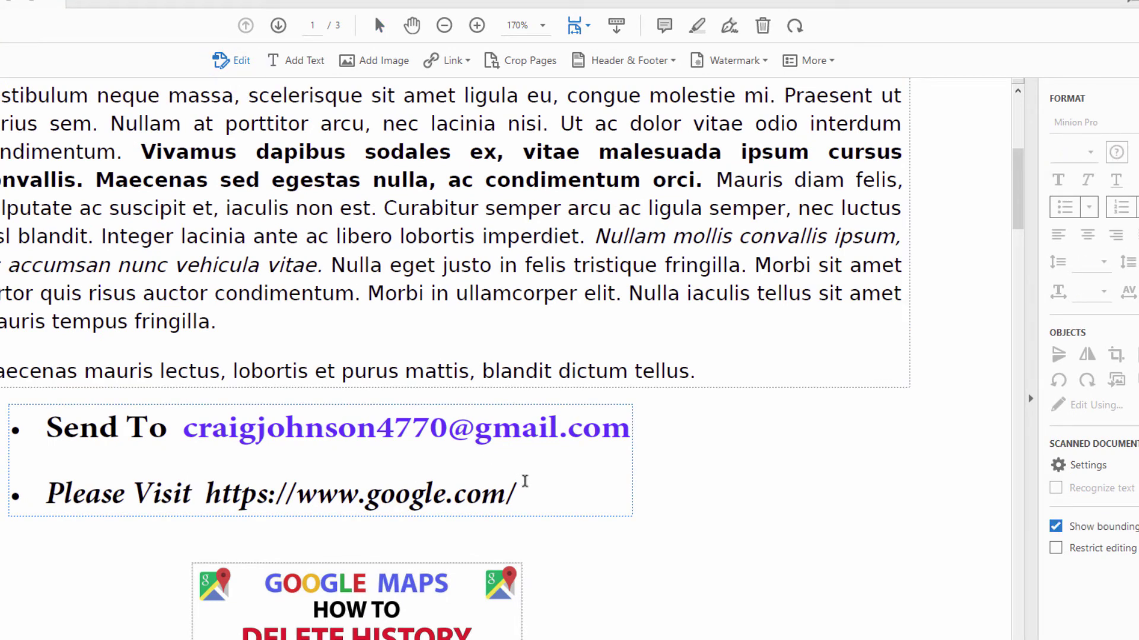
left_click(477, 497)
left_click_drag(517, 497, 210, 490)
key("ctrl+c")
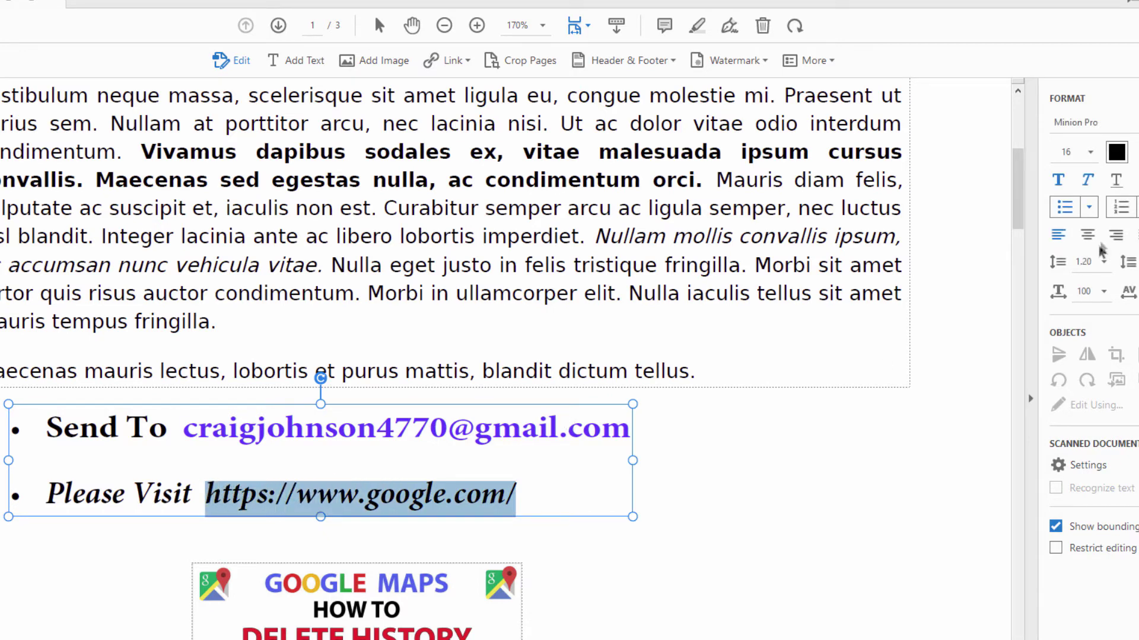
left_click(1118, 158)
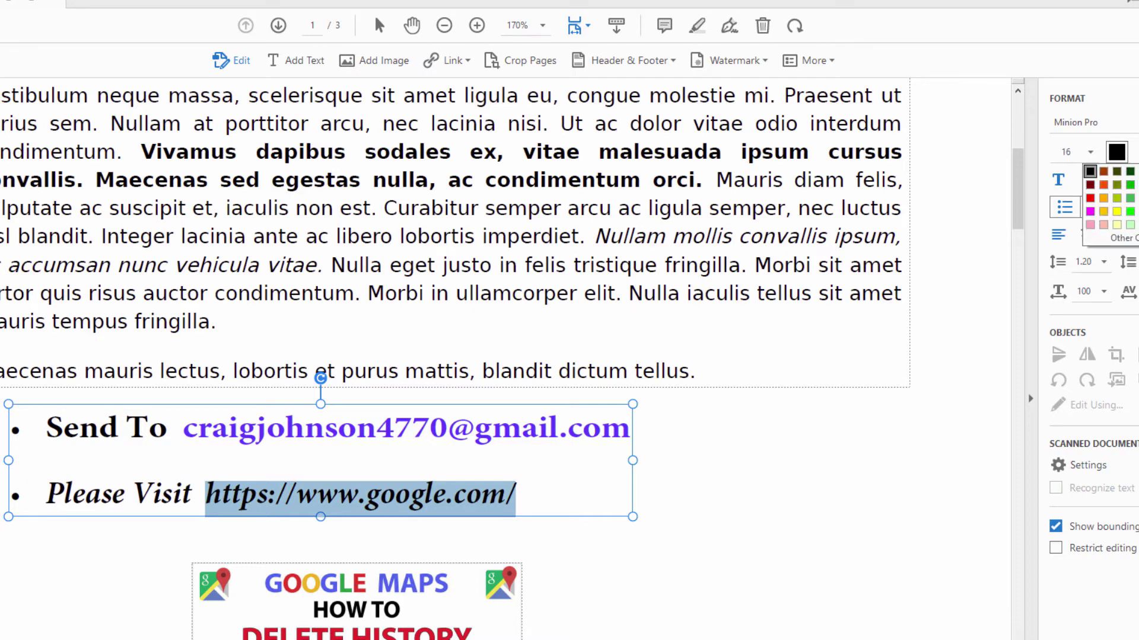
left_click(1136, 199)
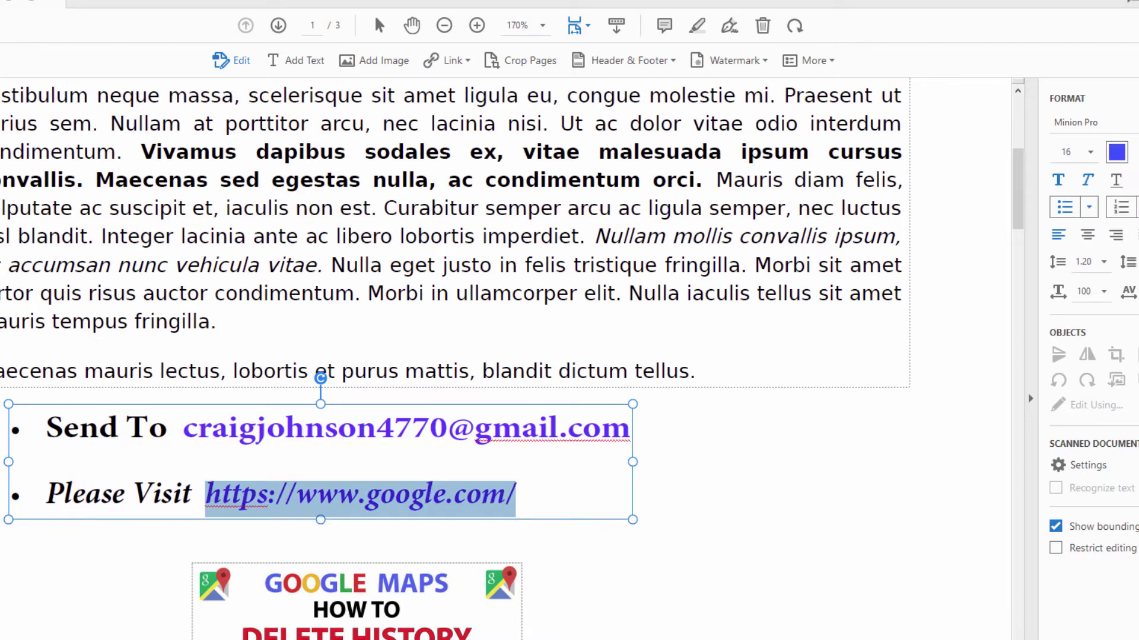
left_click(710, 462)
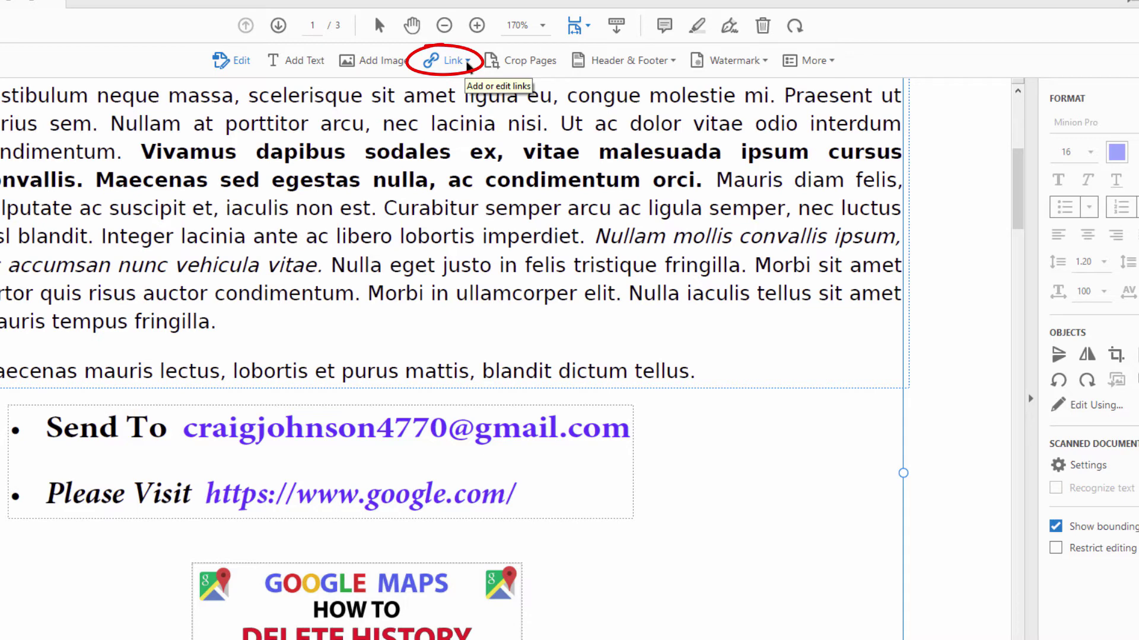
left_click(467, 61)
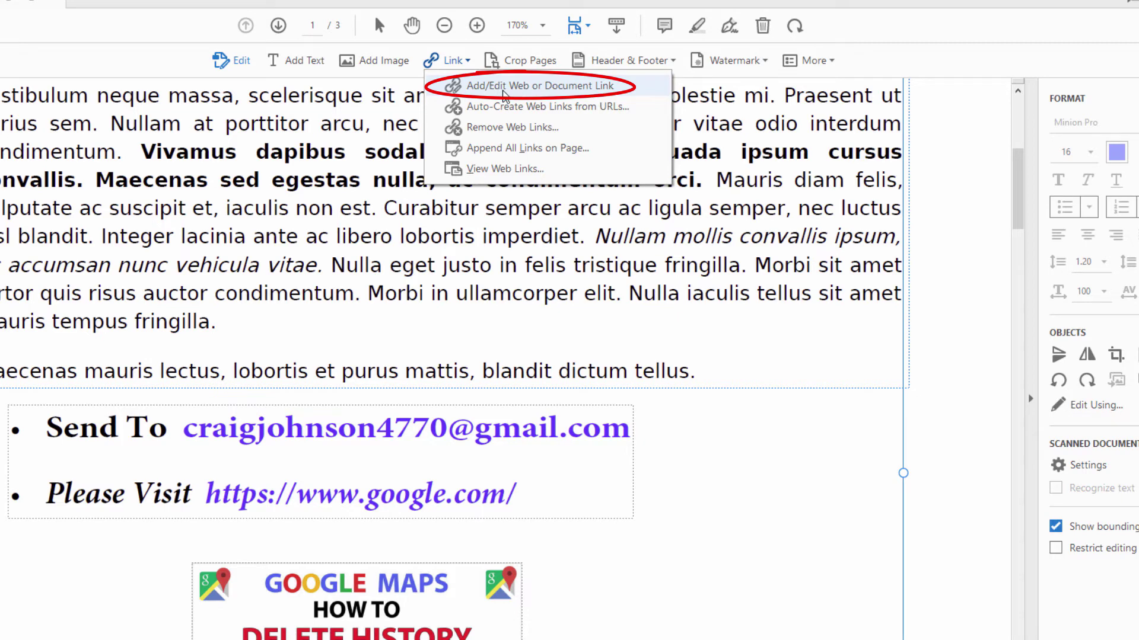
left_click(503, 89)
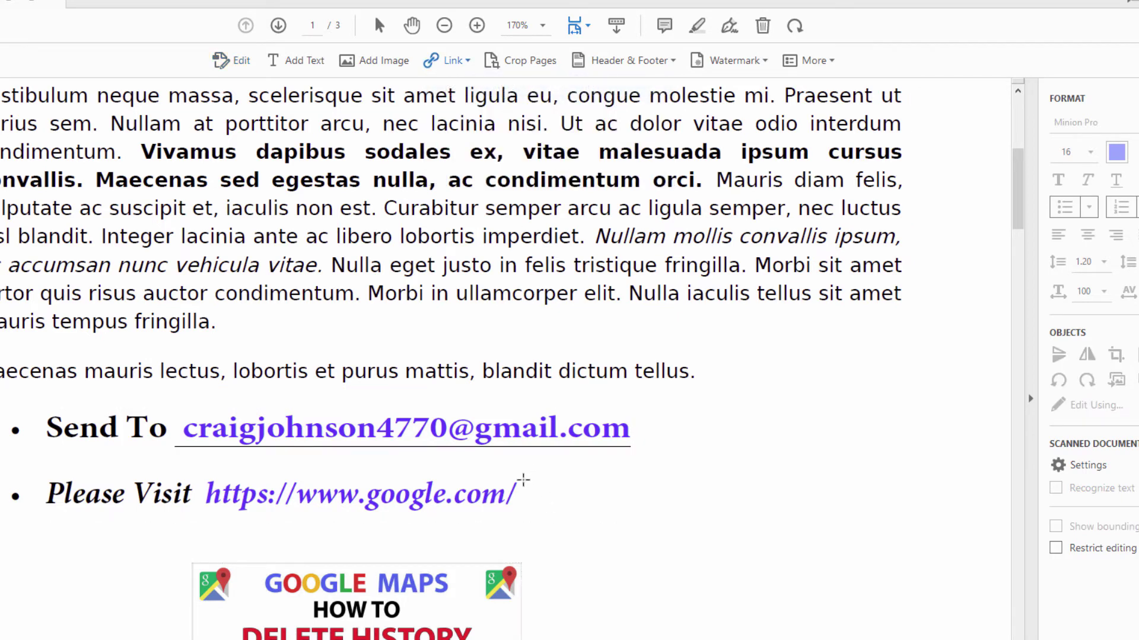
left_click_drag(521, 482, 205, 513)
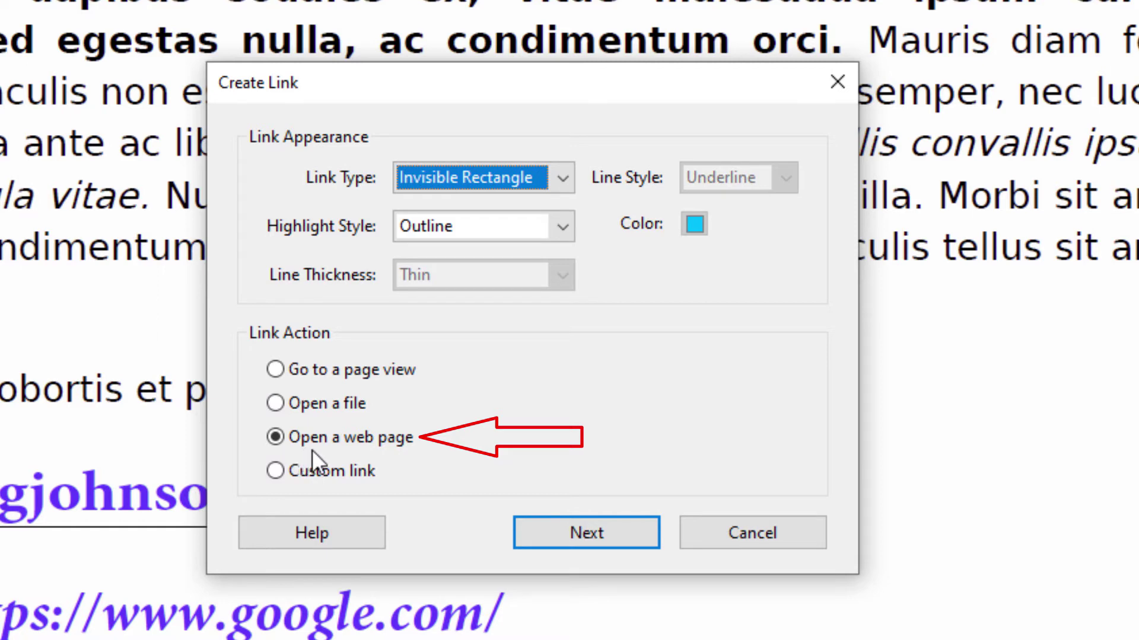
left_click(583, 545)
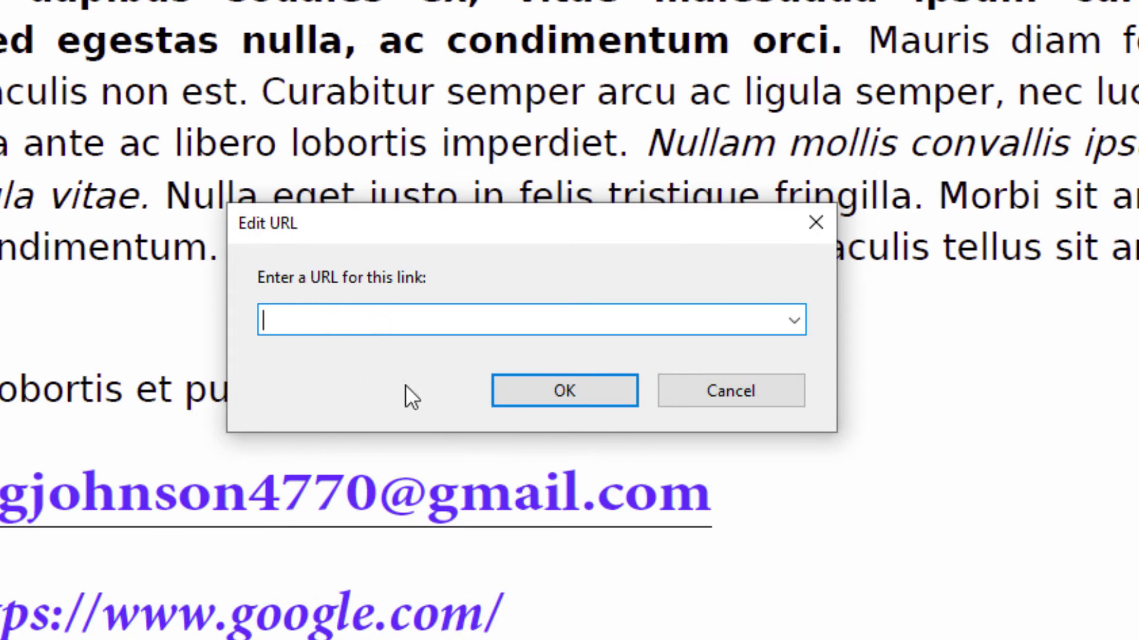
key("ctrl+v")
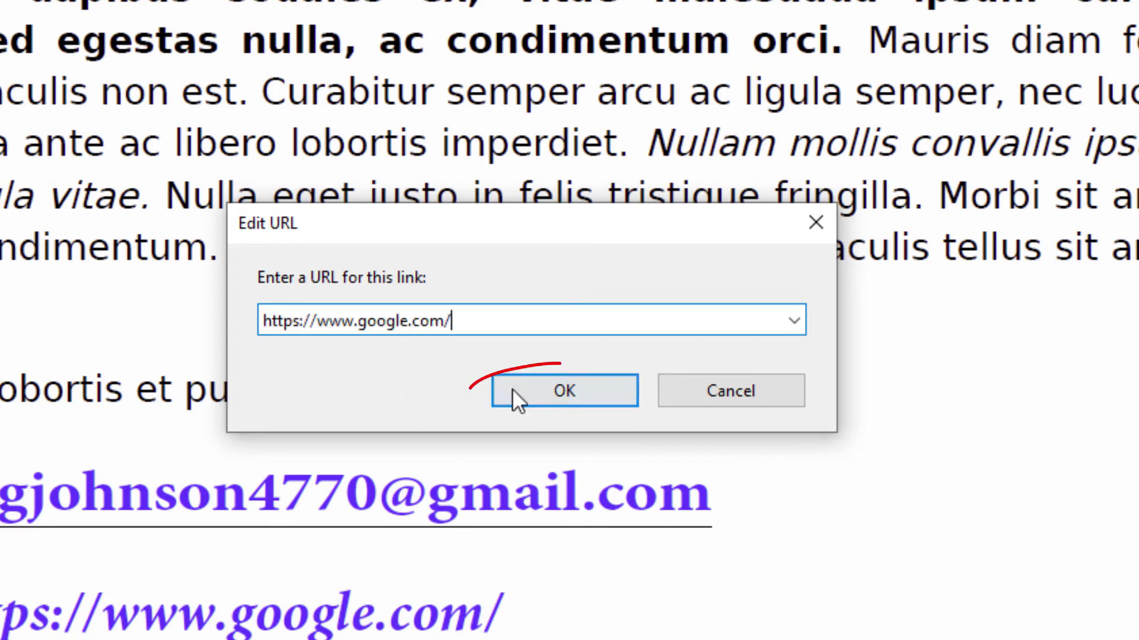
left_click(614, 400)
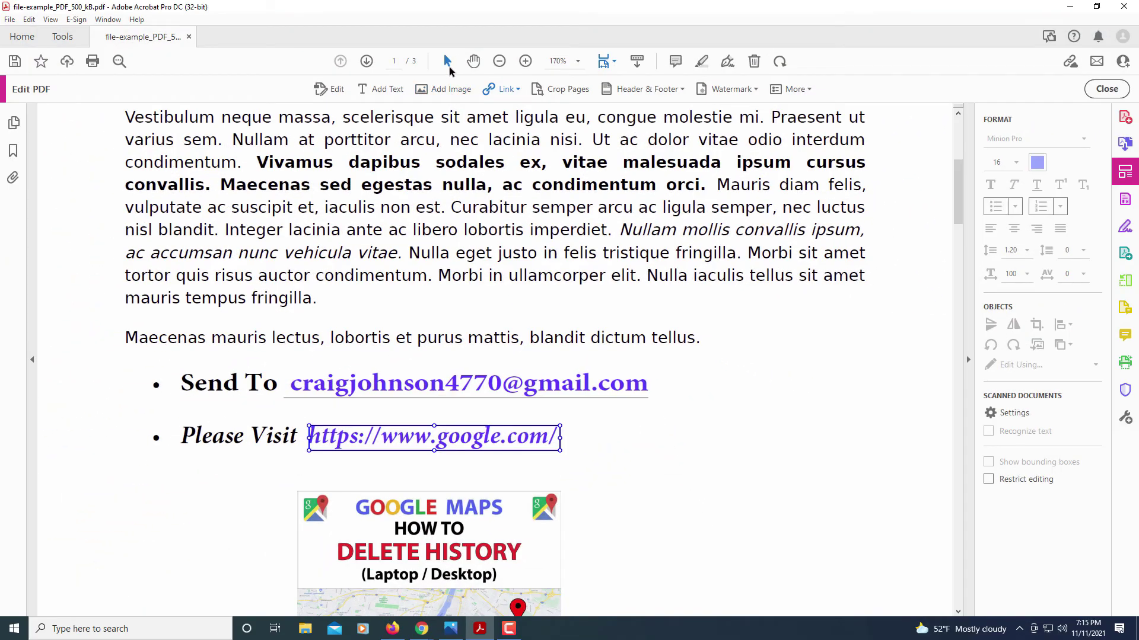
- Open the google.com link in Chrome, then return to the PDF in Acrobat
left_click(448, 65)
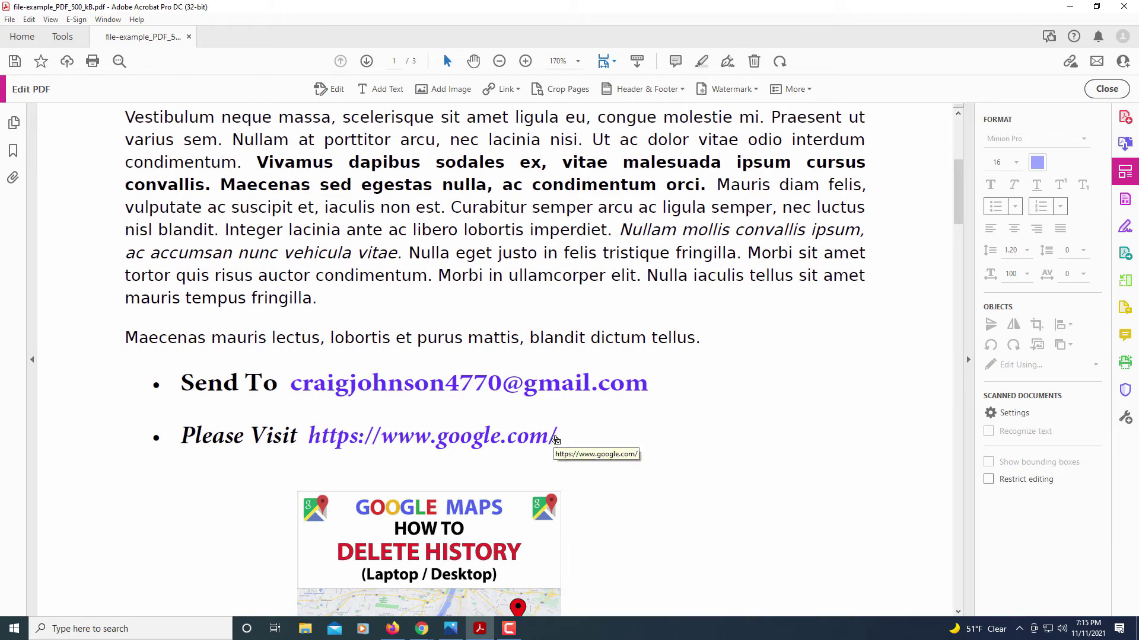
left_click(486, 442)
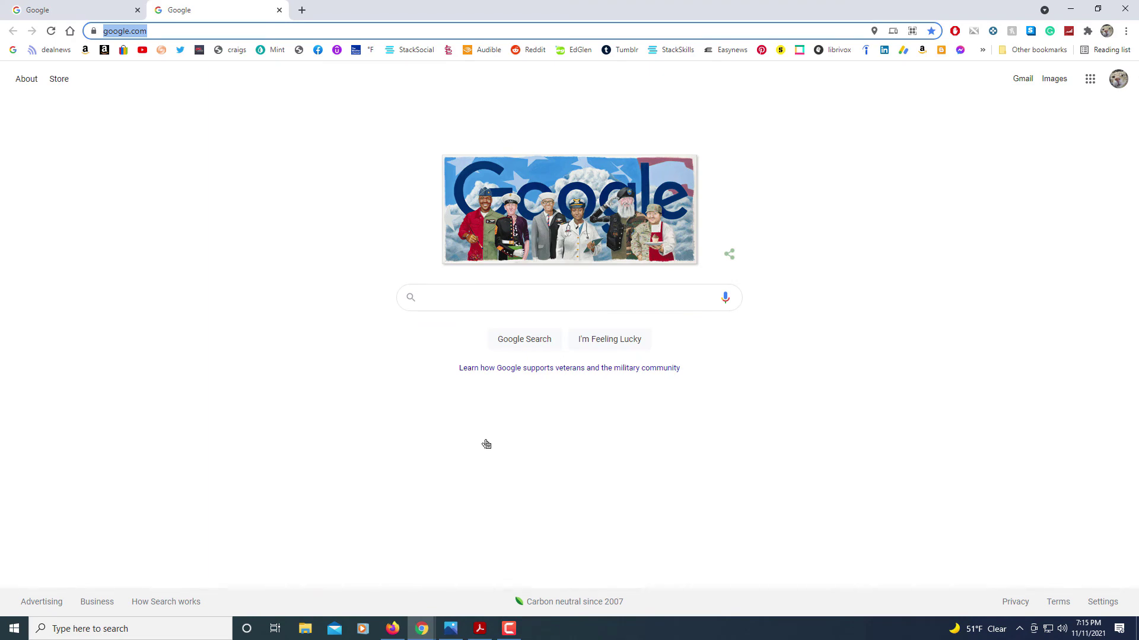
left_click(480, 630)
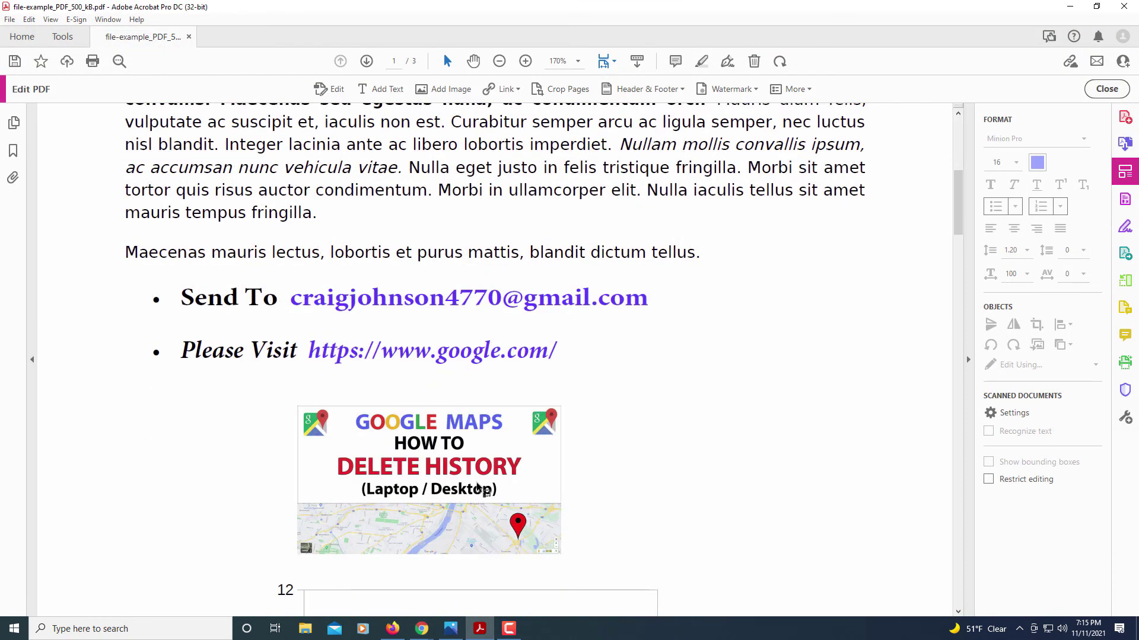
scroll(477, 486, "down", 3)
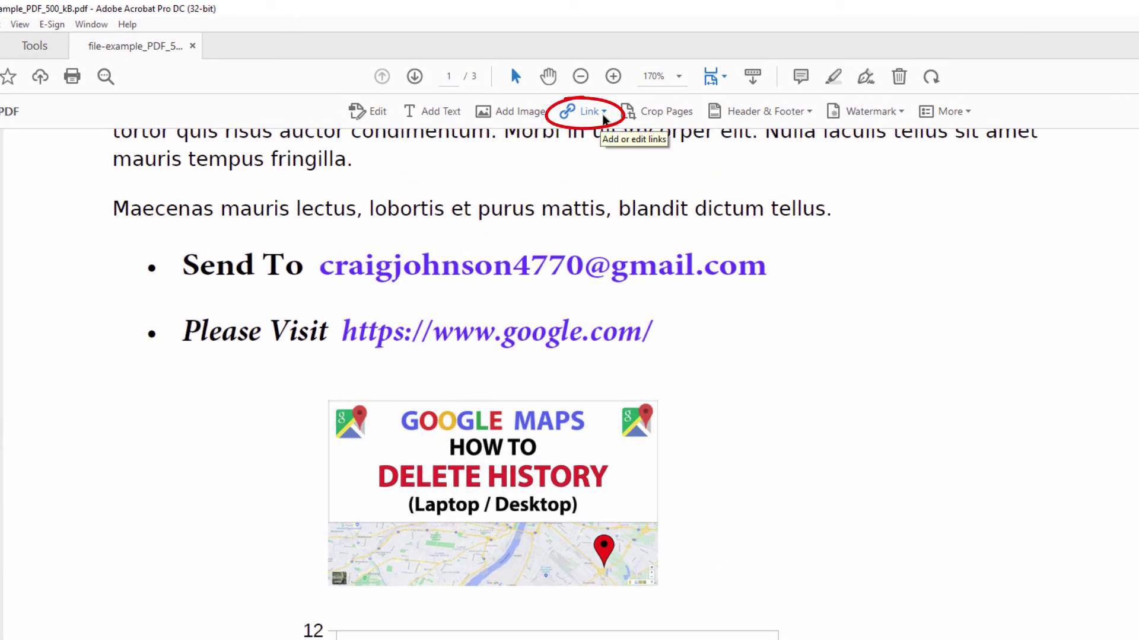
left_click(604, 116)
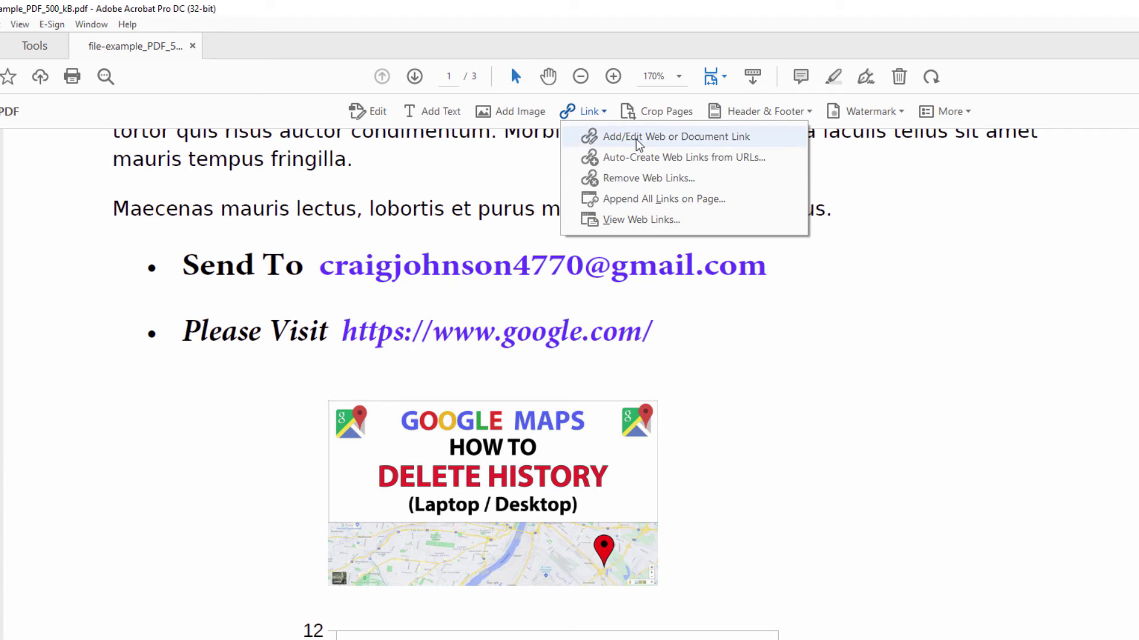
left_click(638, 142)
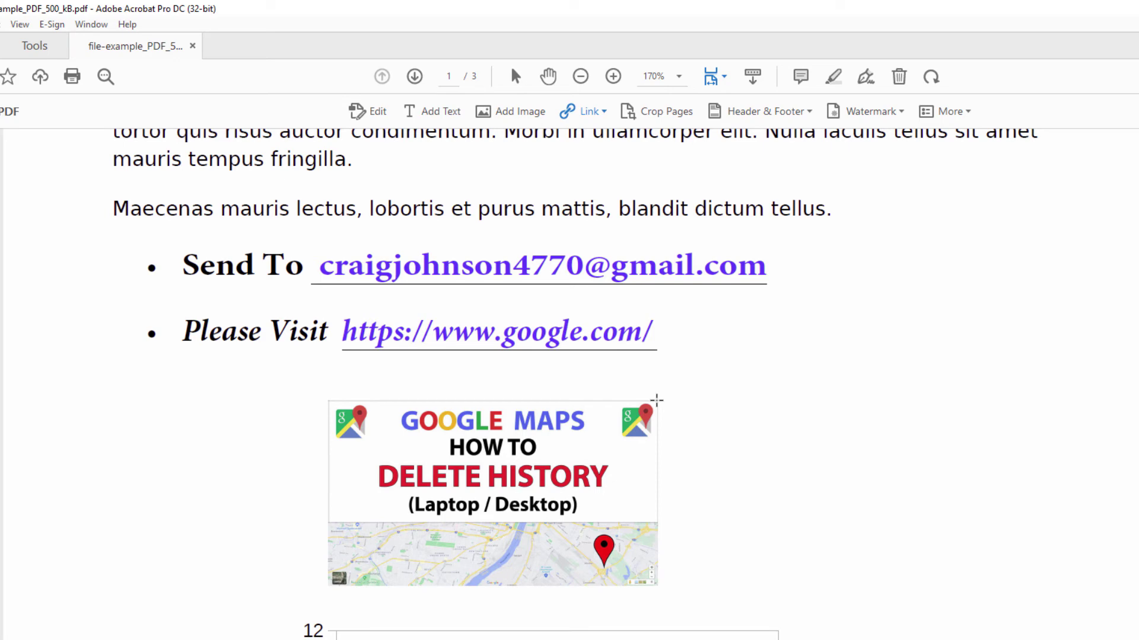
left_click_drag(657, 399, 326, 587)
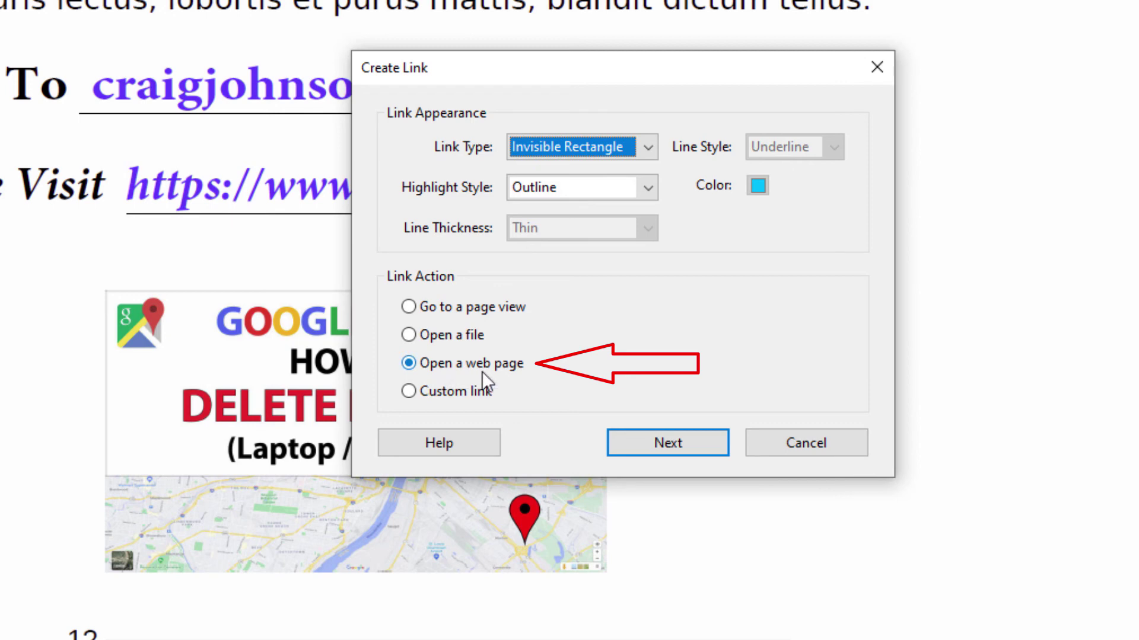
left_click(640, 451)
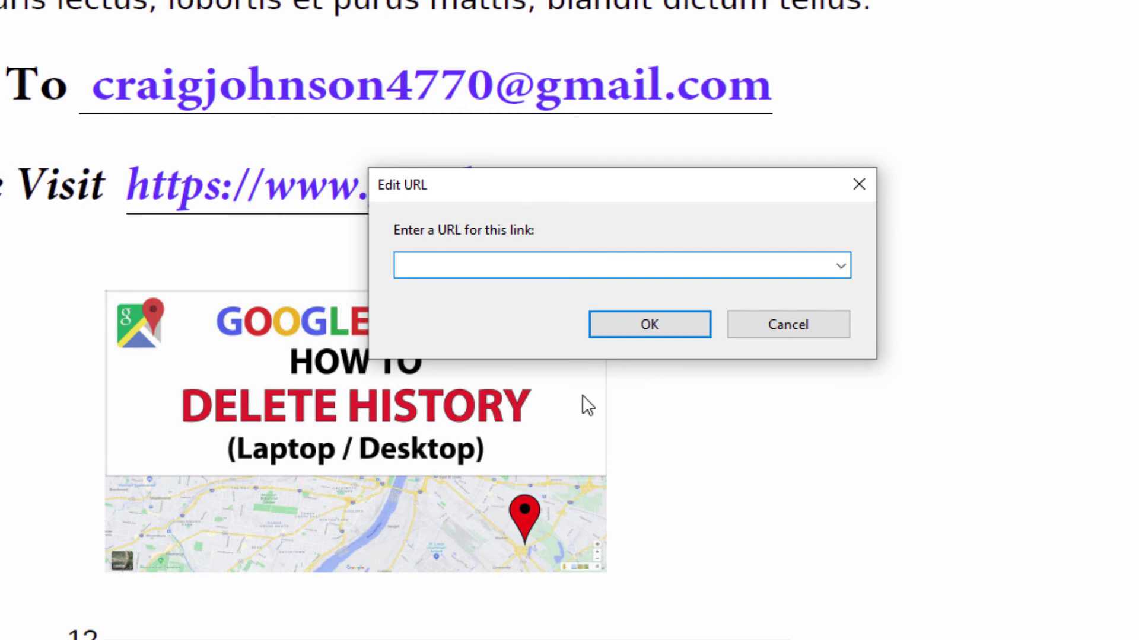
type("https://www.google.com/")
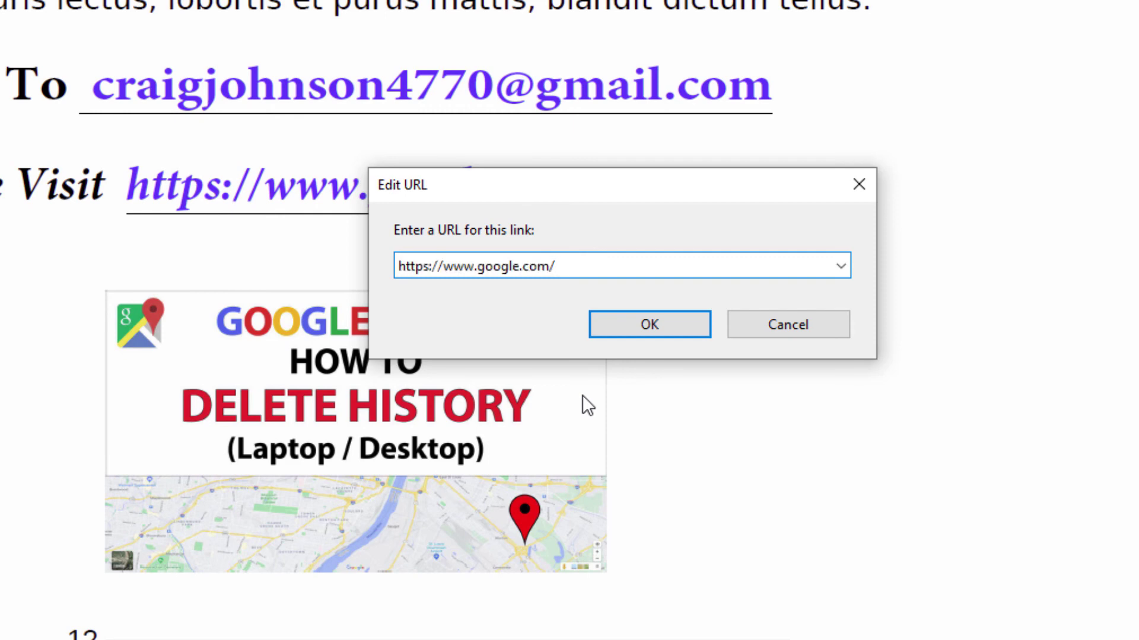
left_click(664, 334)
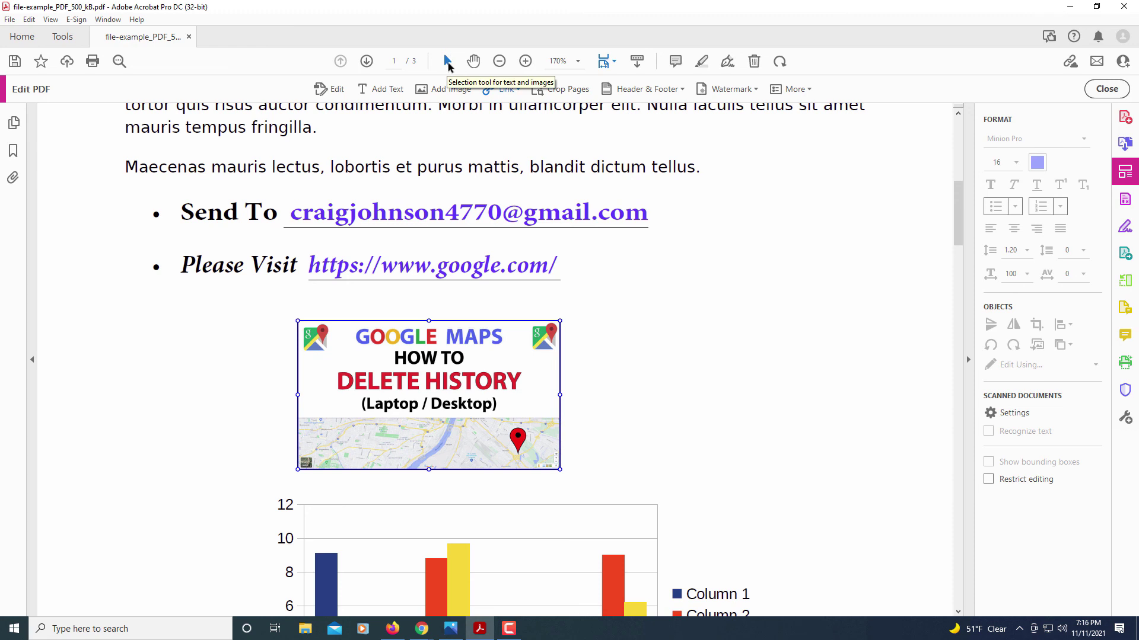
- Test the Google Maps image link in Chrome, then return to the PDF in Acrobat
left_click(447, 62)
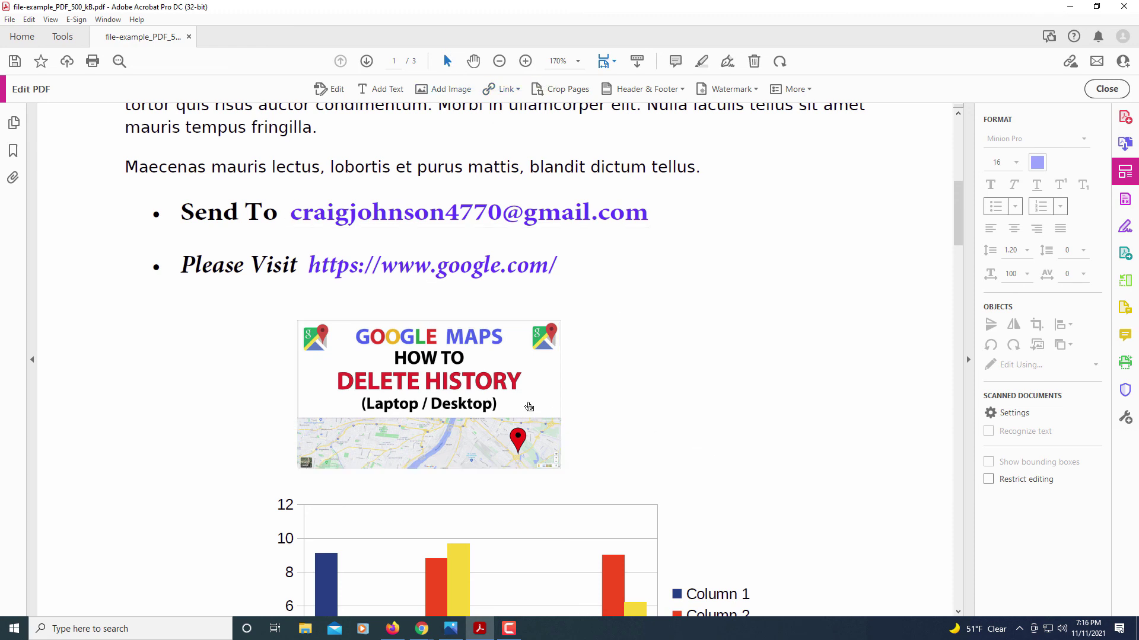
mouse_move(497, 395)
left_click(550, 381)
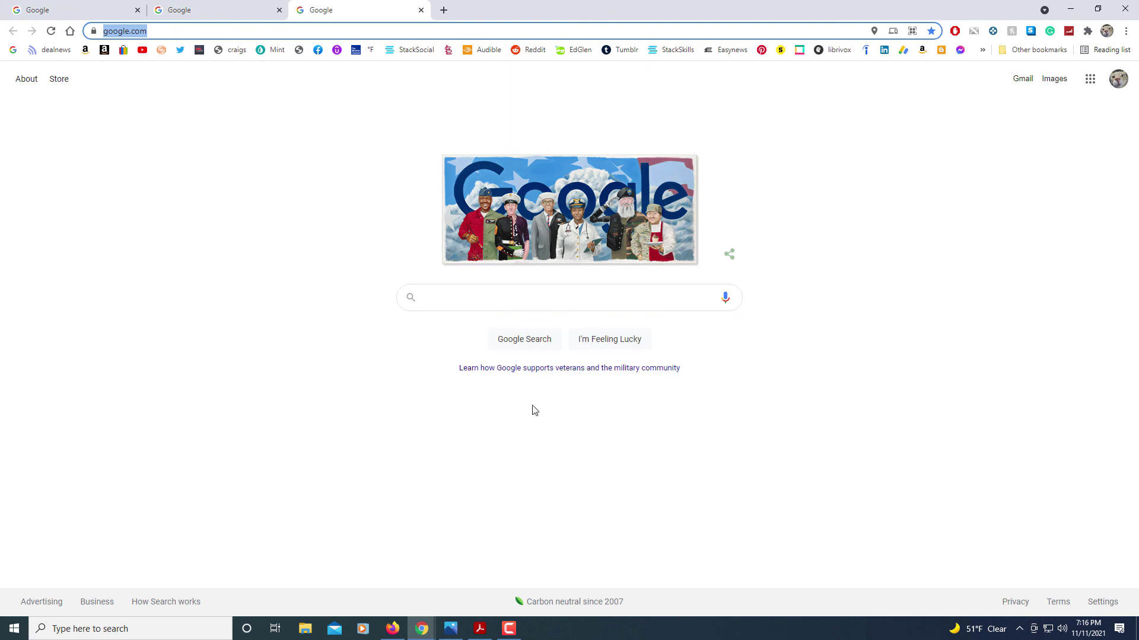
left_click(480, 628)
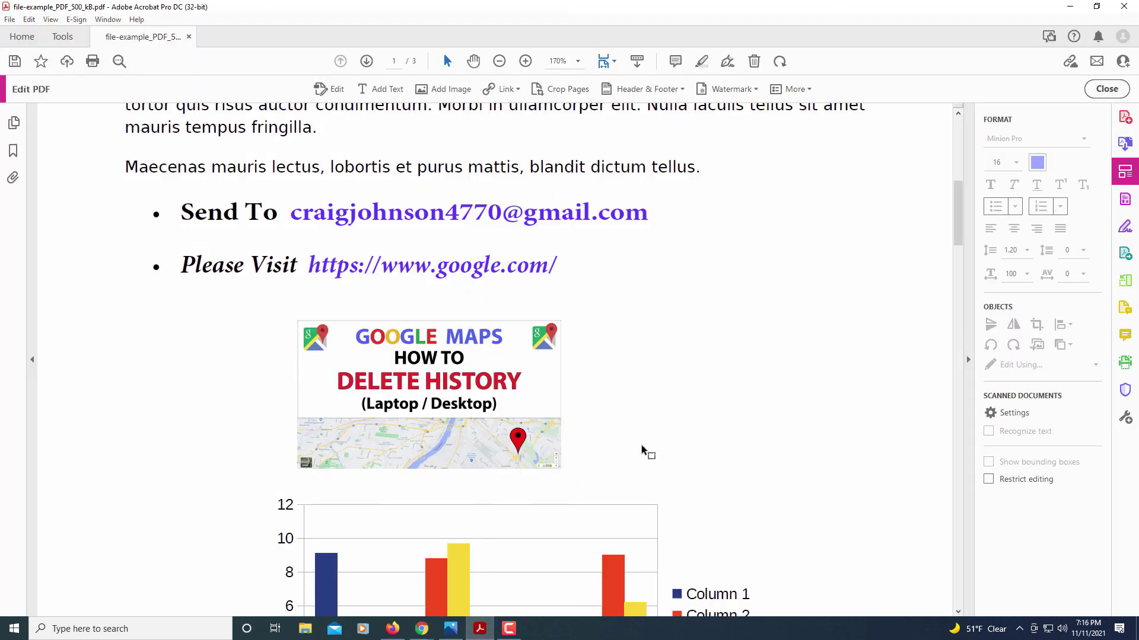